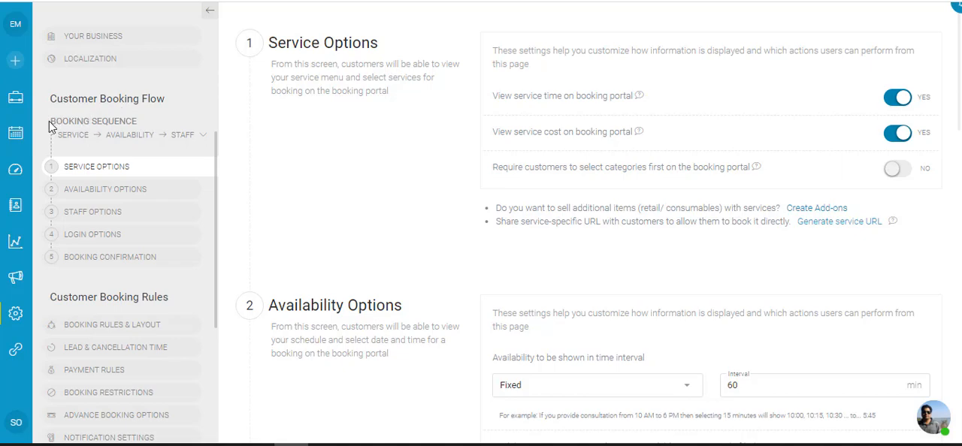
Switch the booking sequence to Service → Staff → Availability and back to Service → Availability → Staff
drag(49, 127, 158, 121)
click(156, 121)
click(199, 136)
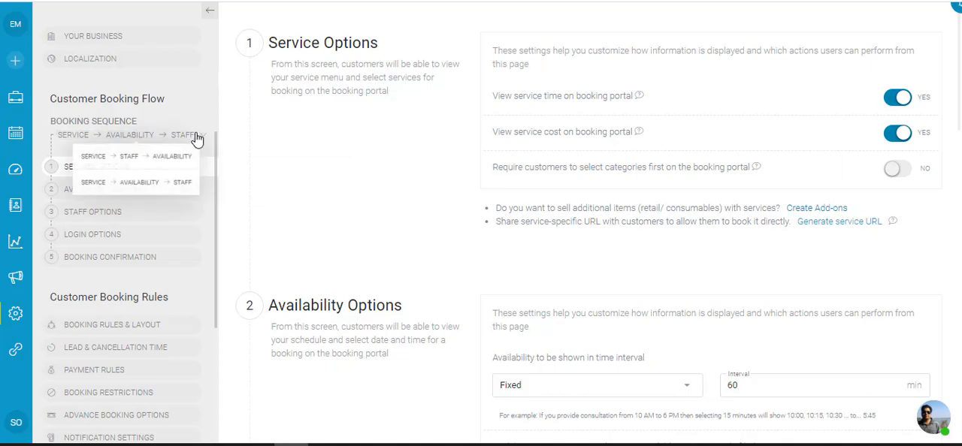
click(125, 159)
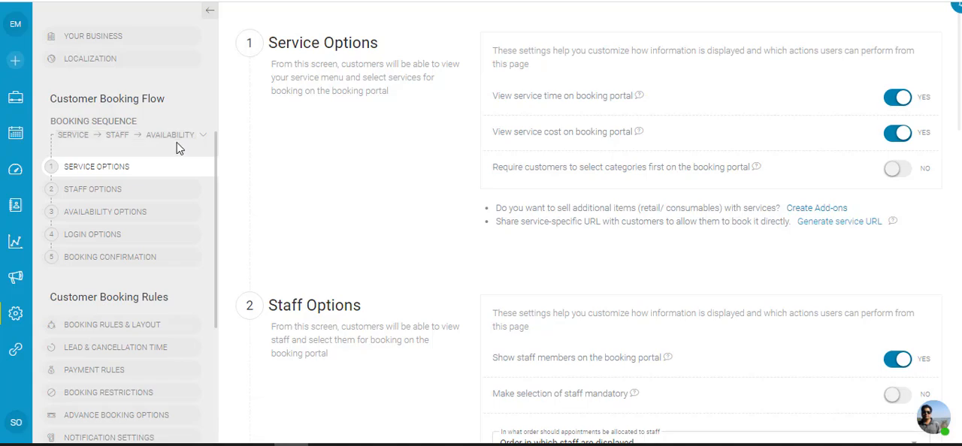
click(203, 139)
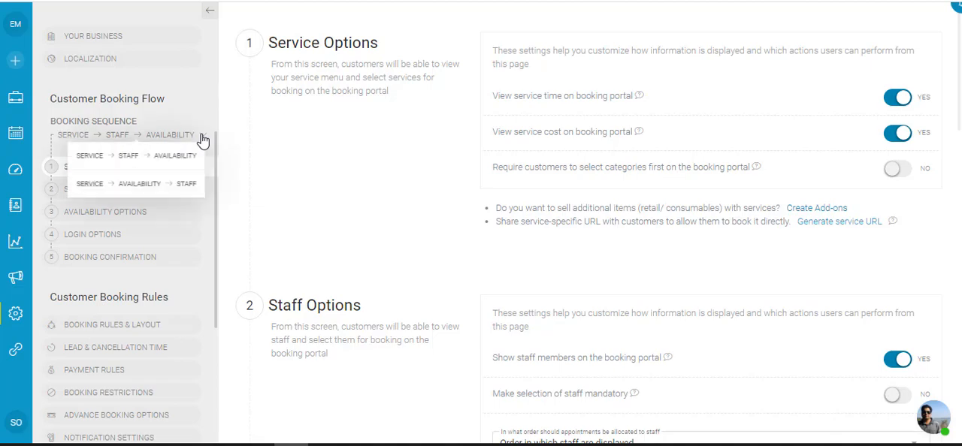
click(143, 187)
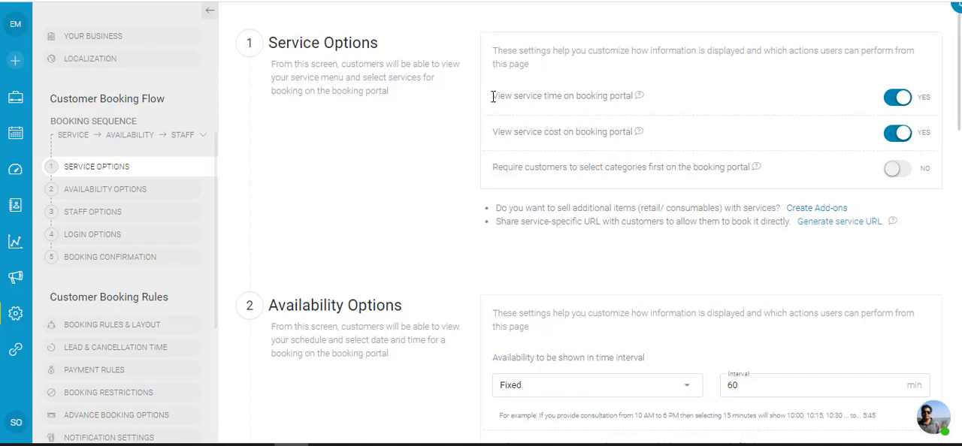
Review the service time and cost display options, and require customers to select categories first on the booking portal
drag(492, 96, 640, 98)
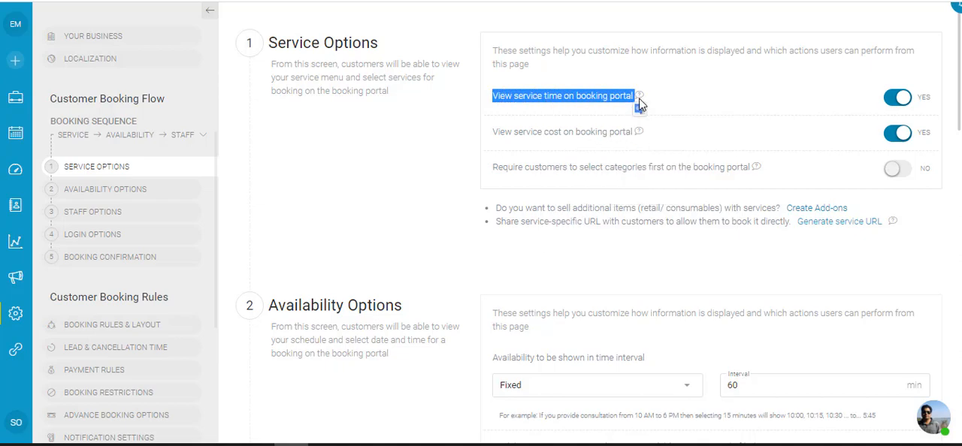
drag(493, 134, 631, 126)
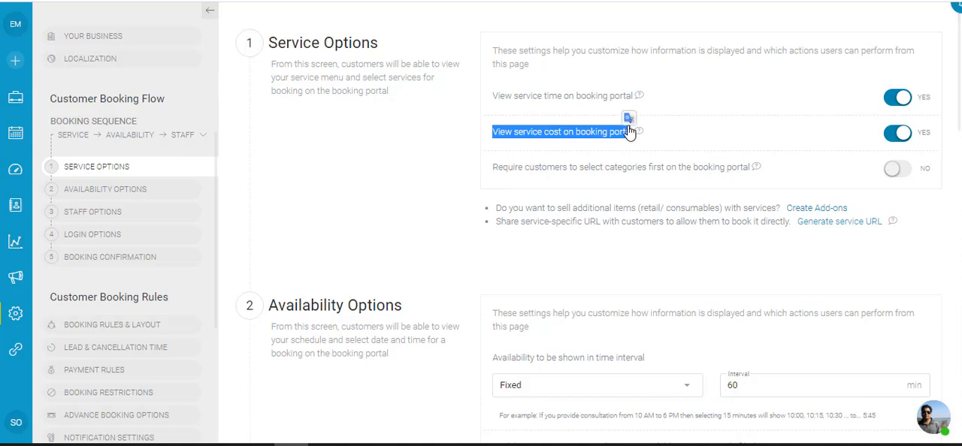
drag(494, 166, 751, 167)
click(411, 172)
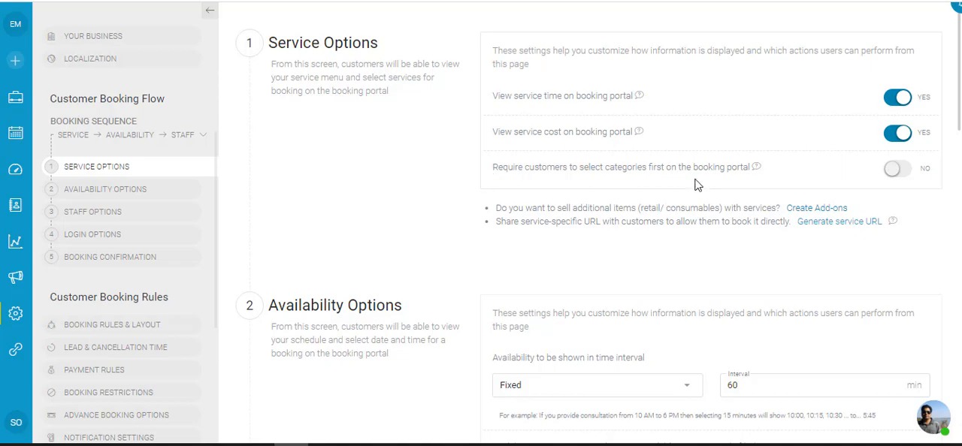
click(892, 171)
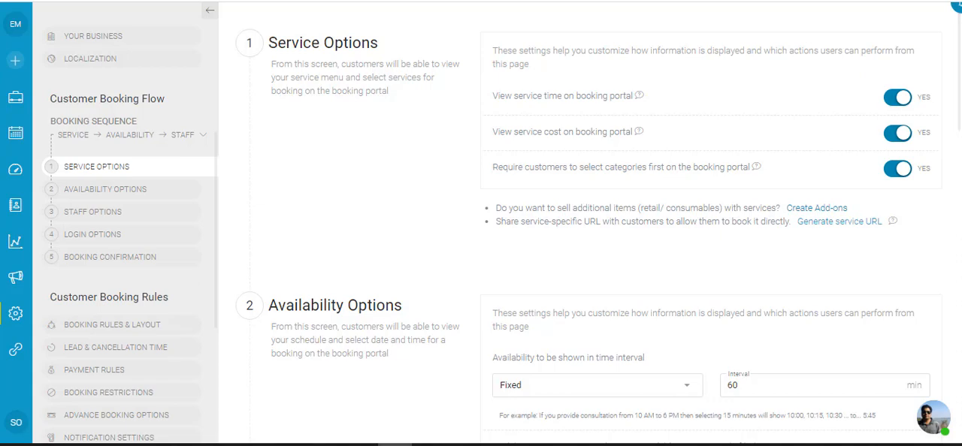
Switch the availability time interval in Availability Options to Precision based and back to Fixed
scroll(325, 220, down, 2)
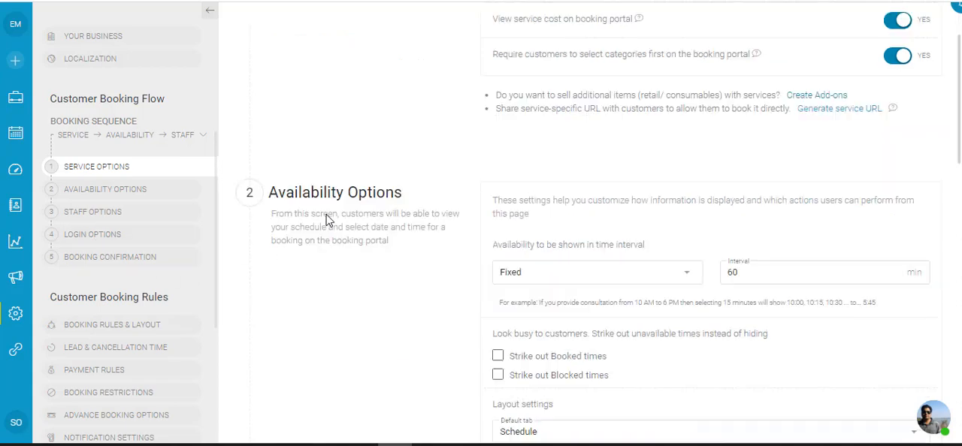
scroll(418, 294, down, 2)
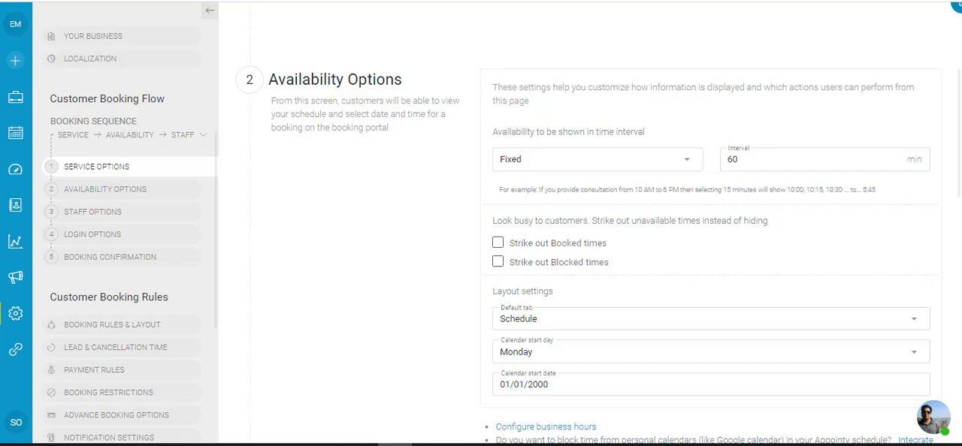
click(552, 161)
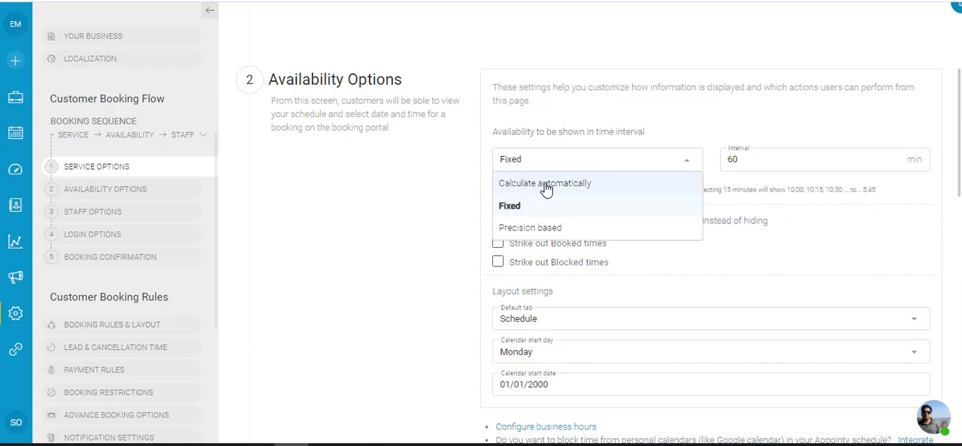
click(564, 230)
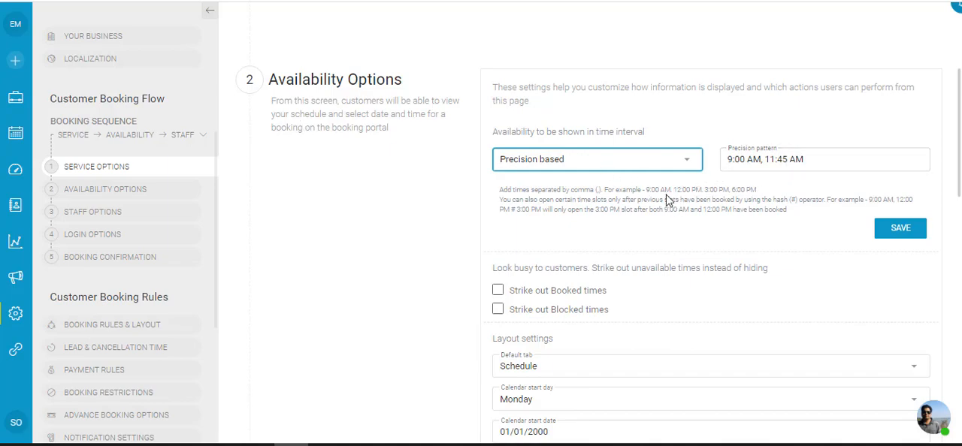
click(542, 158)
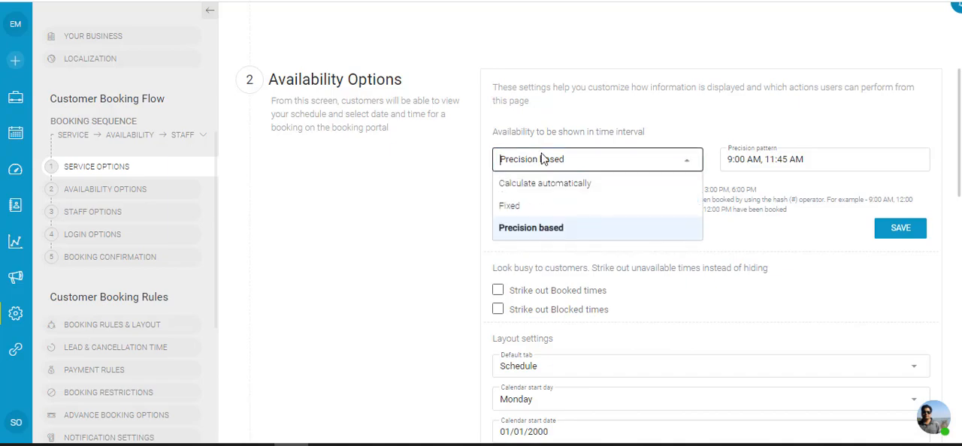
click(510, 214)
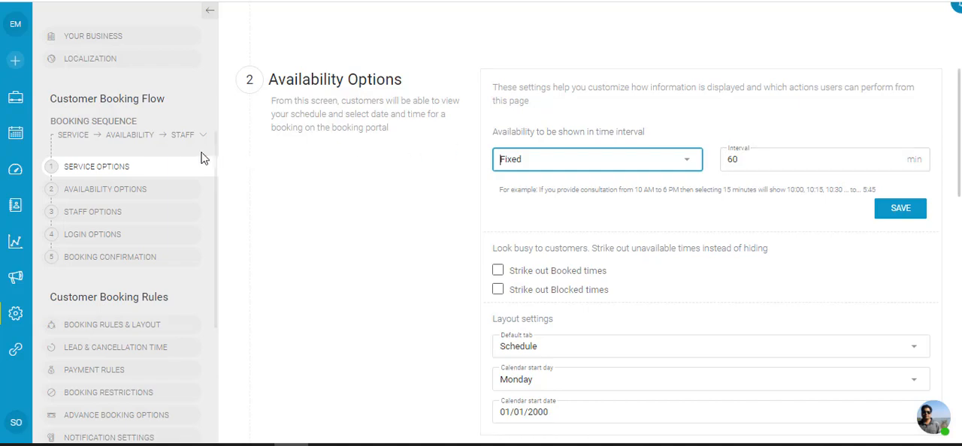
Open the details of the class 3 service and examine its time interval setting
scroll(183, 152, up, 3)
scroll(150, 117, up, 3)
click(122, 102)
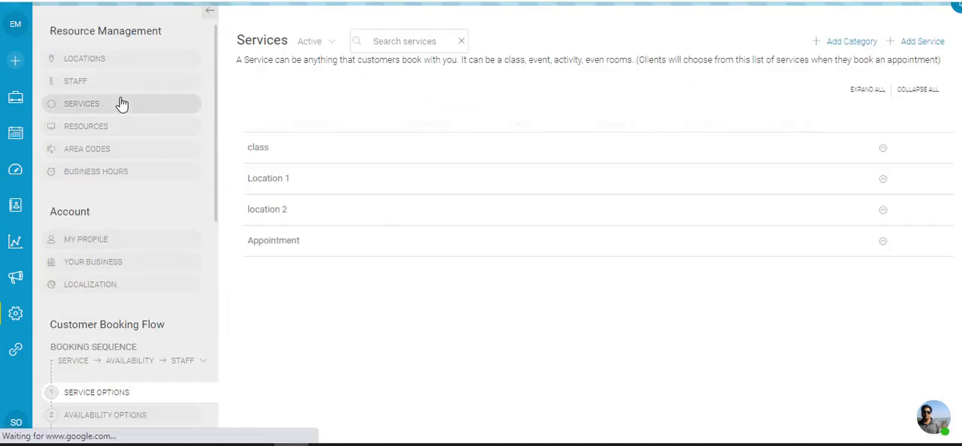
click(323, 219)
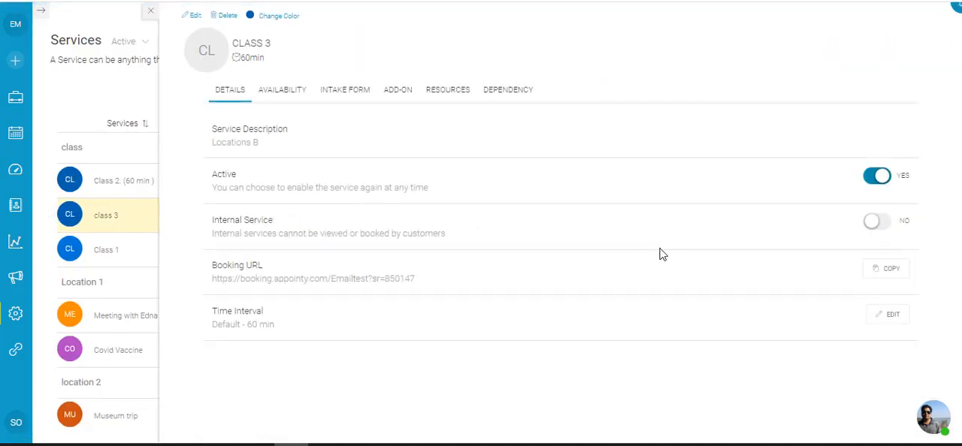
drag(219, 320, 275, 326)
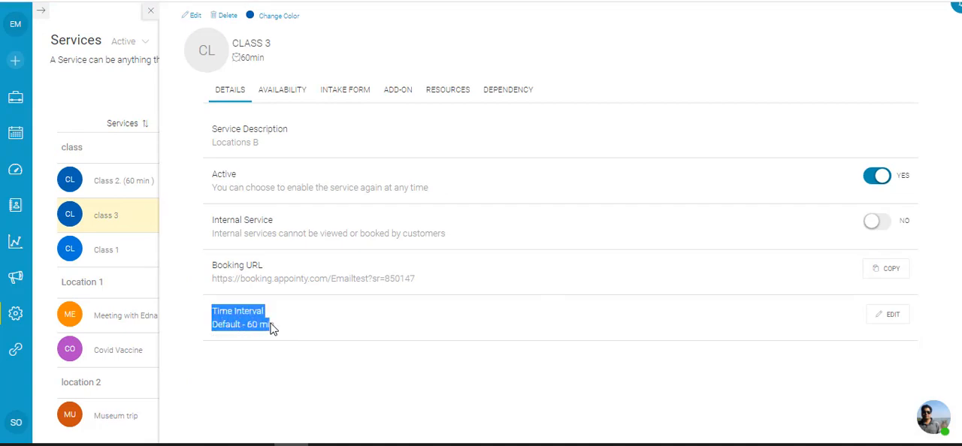
Try the Precision option for class 3's time interval, and close the editor and service details without saving
click(880, 316)
click(503, 191)
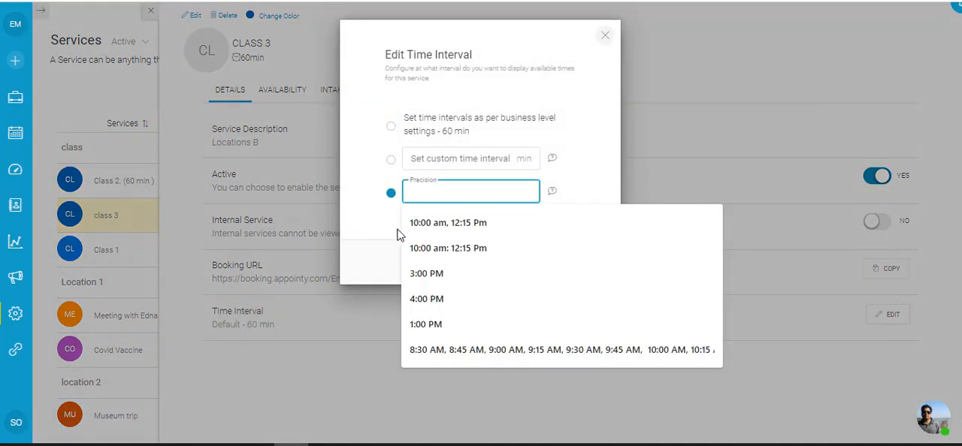
click(373, 248)
click(605, 35)
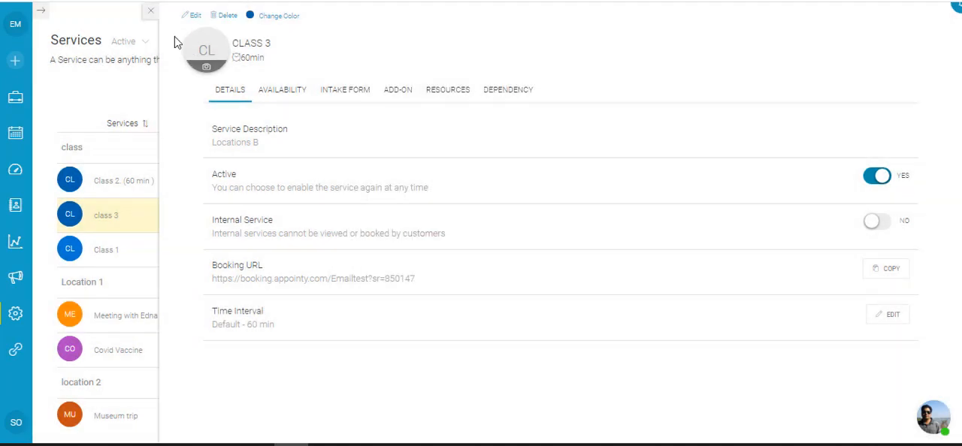
click(153, 16)
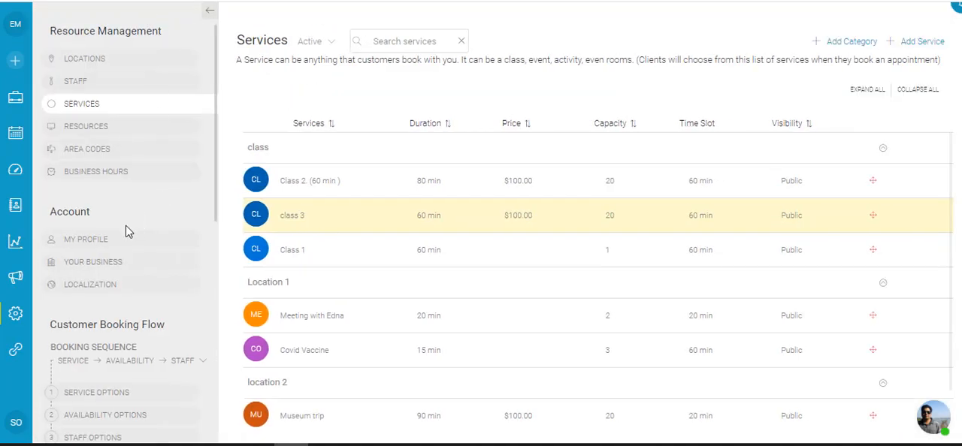
Return to Availability Options and examine the default tab choices in the layout settings
scroll(127, 232, down, 2)
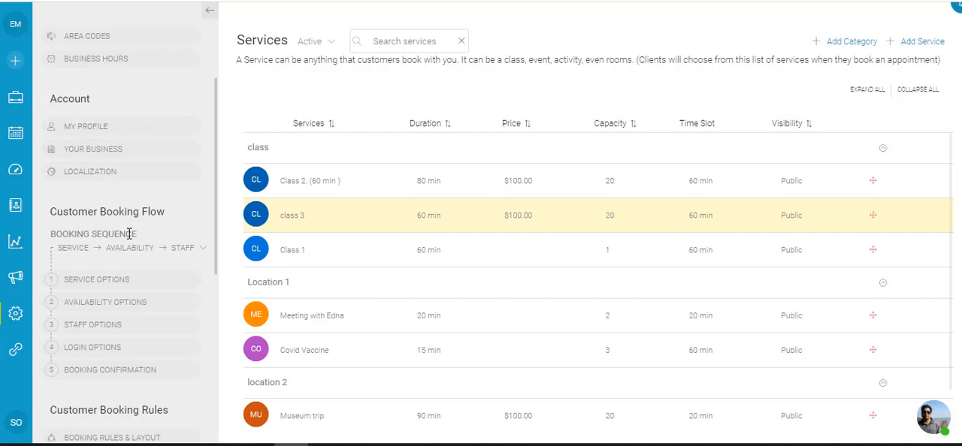
click(139, 302)
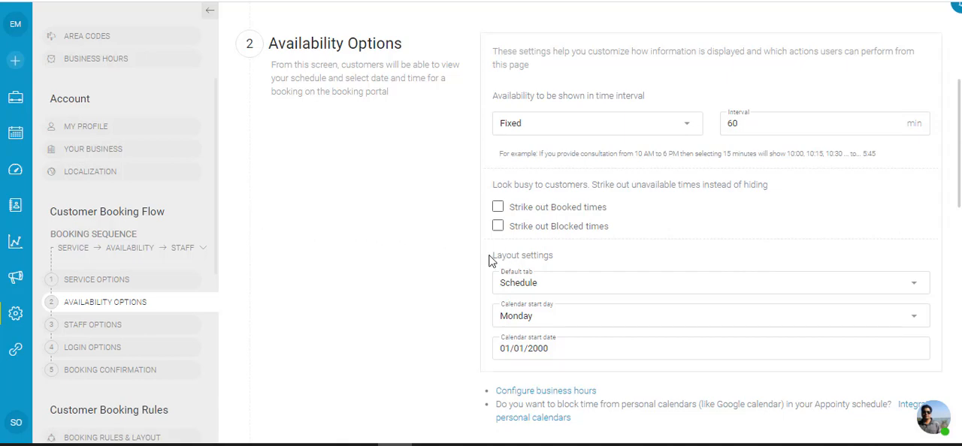
click(538, 290)
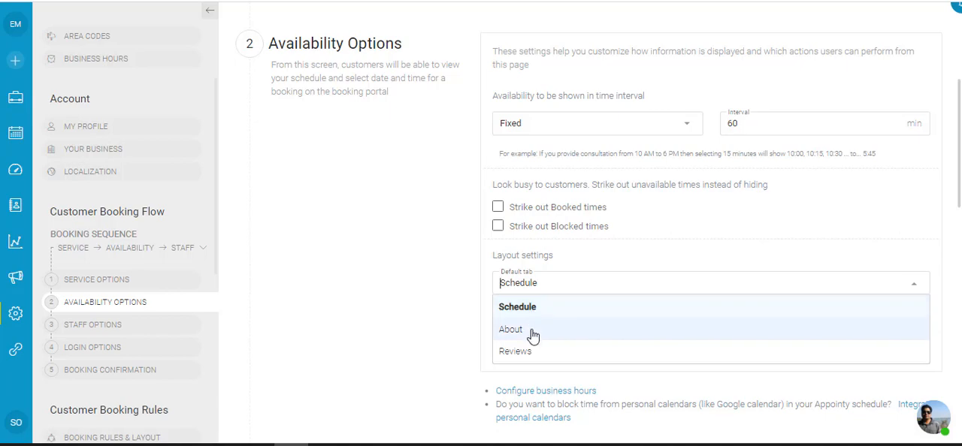
click(393, 292)
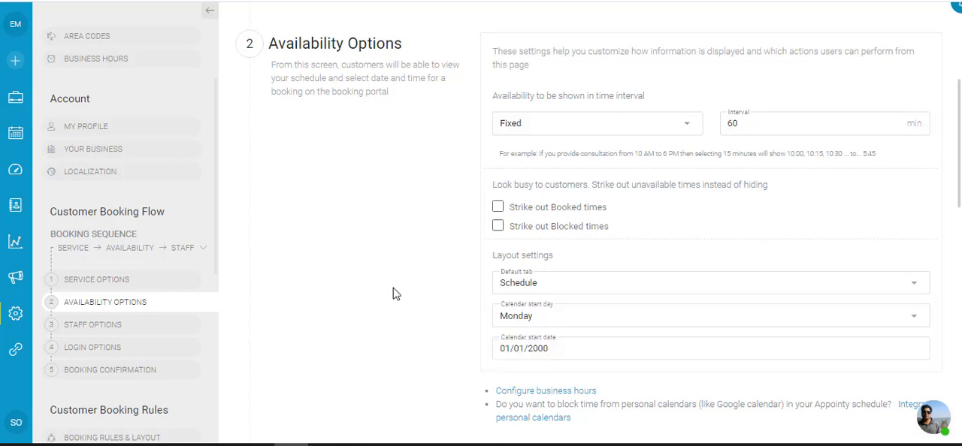
Switch the calendar start day to Today and back to Monday
click(508, 321)
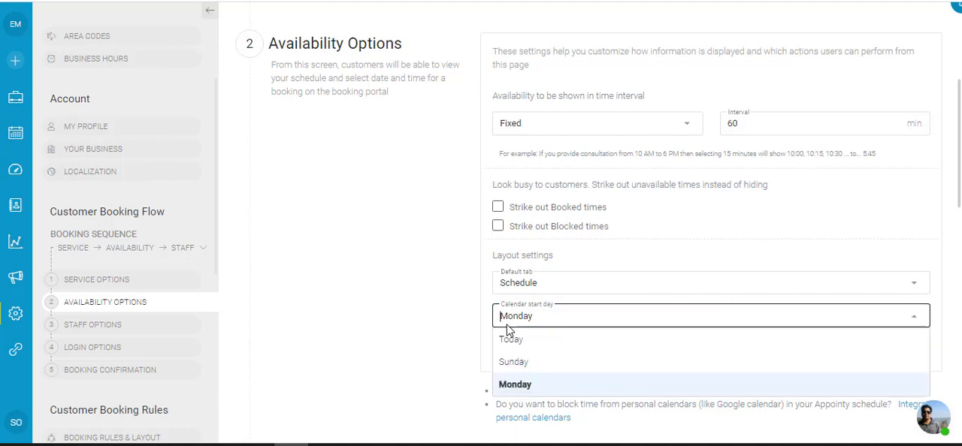
click(508, 338)
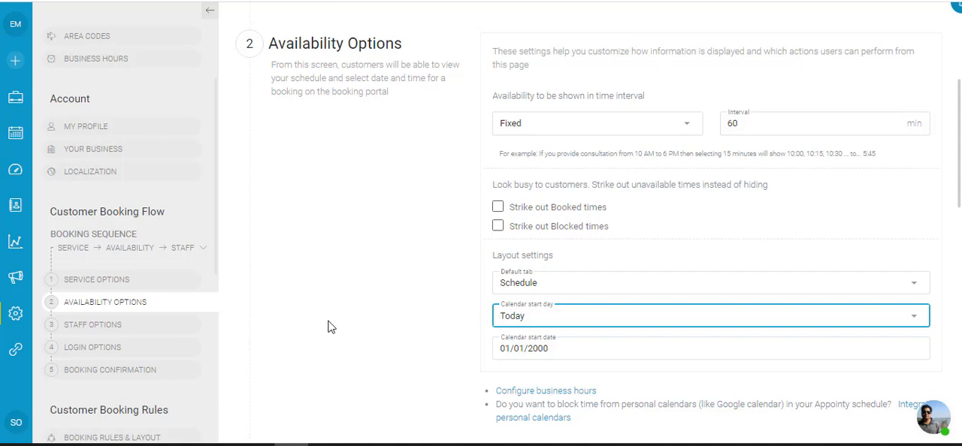
click(506, 320)
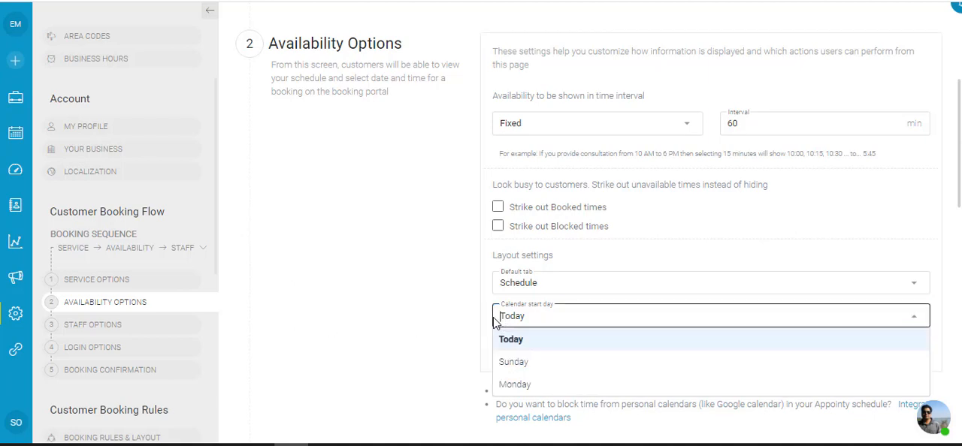
click(522, 384)
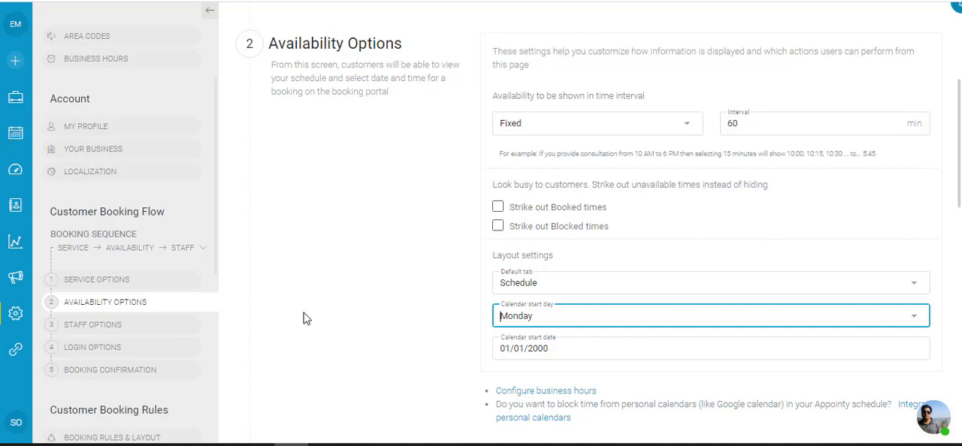
Turn off showing staff members on the booking portal and review the choices for allocating appointments to staff
scroll(315, 239, down, 5)
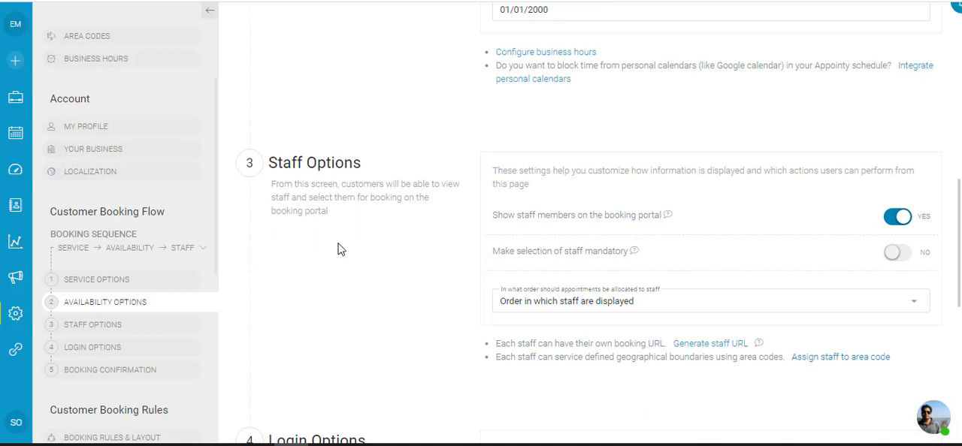
scroll(341, 250, down, 2)
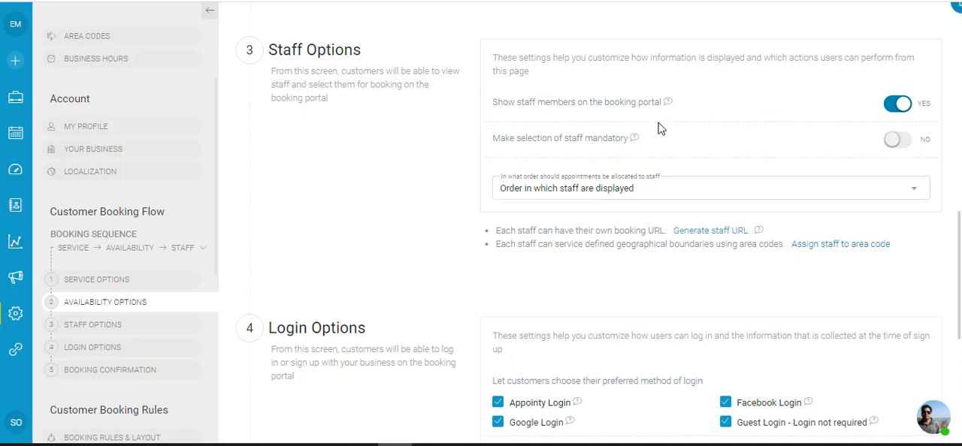
click(898, 106)
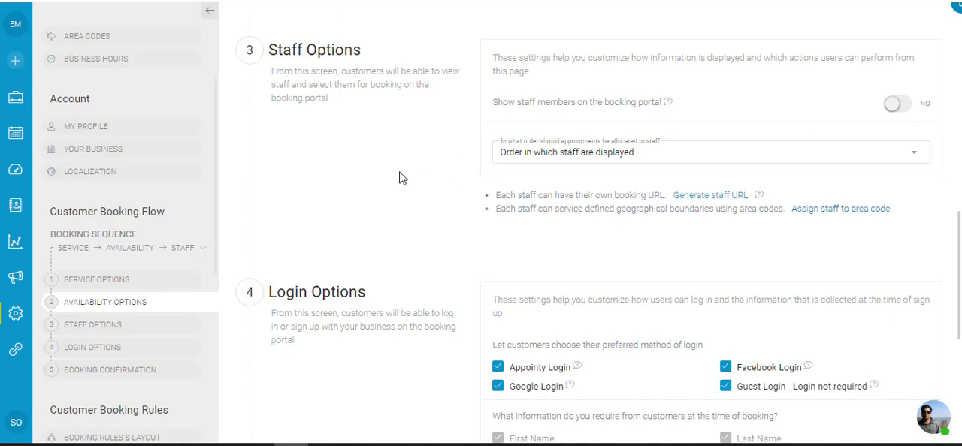
click(525, 154)
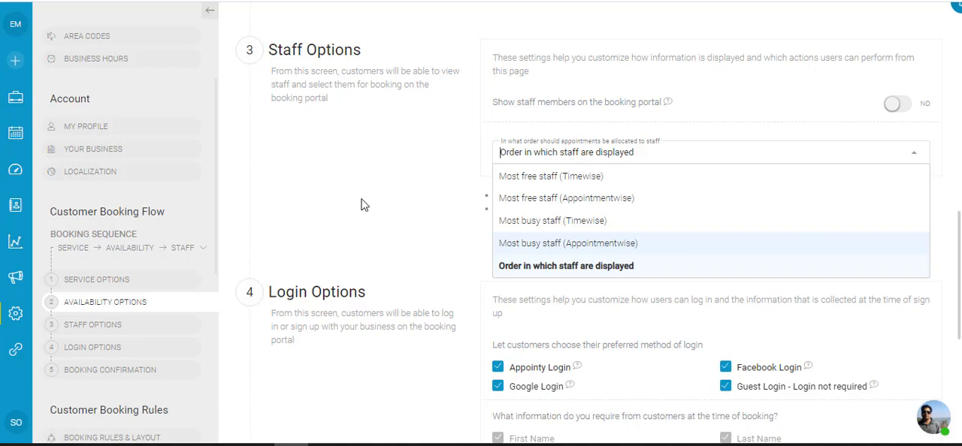
click(361, 204)
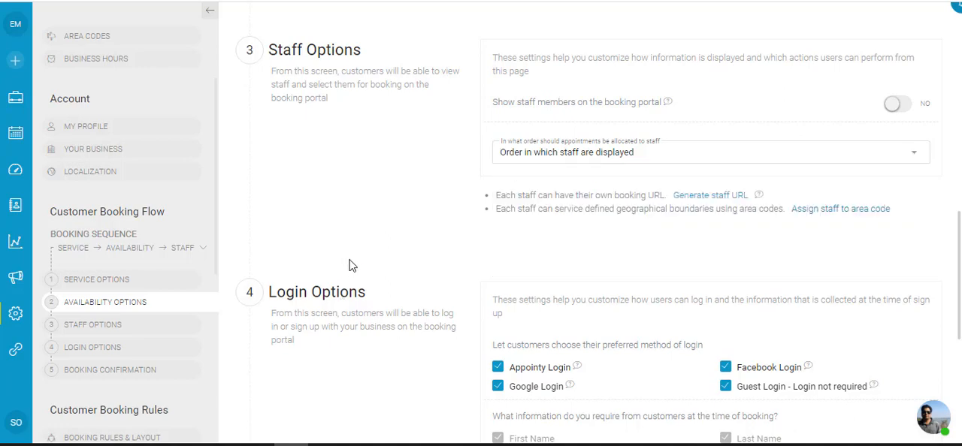
Disable Facebook Login and Google Login as customer login methods in Login Options
scroll(348, 267, down, 3)
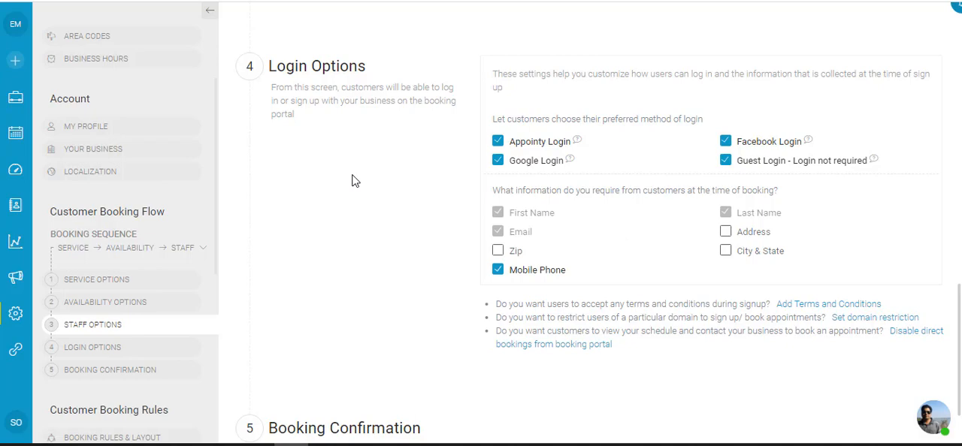
click(725, 144)
click(520, 164)
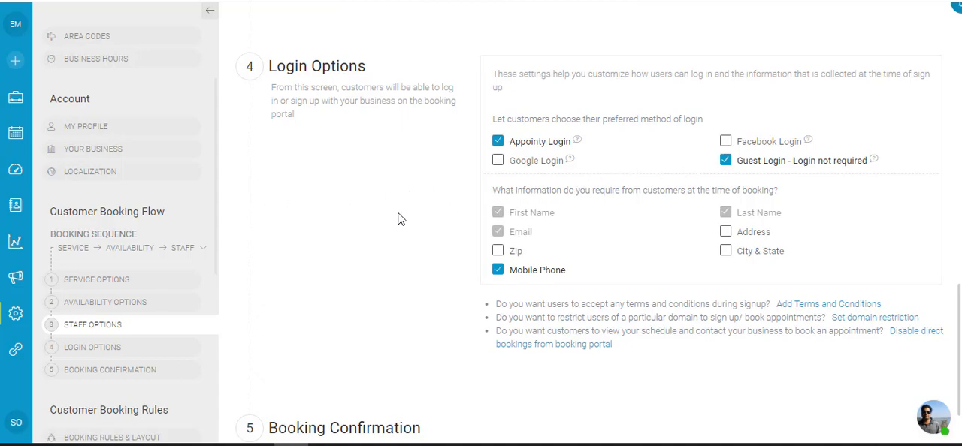
scroll(393, 217, down, 1)
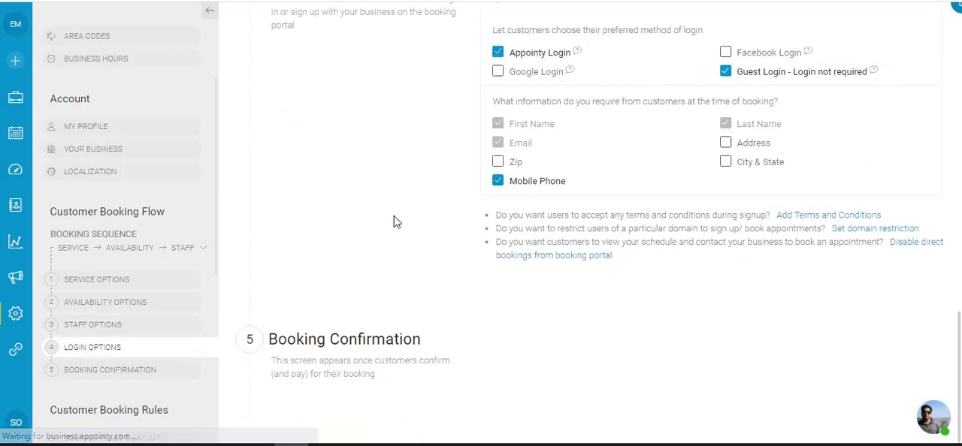